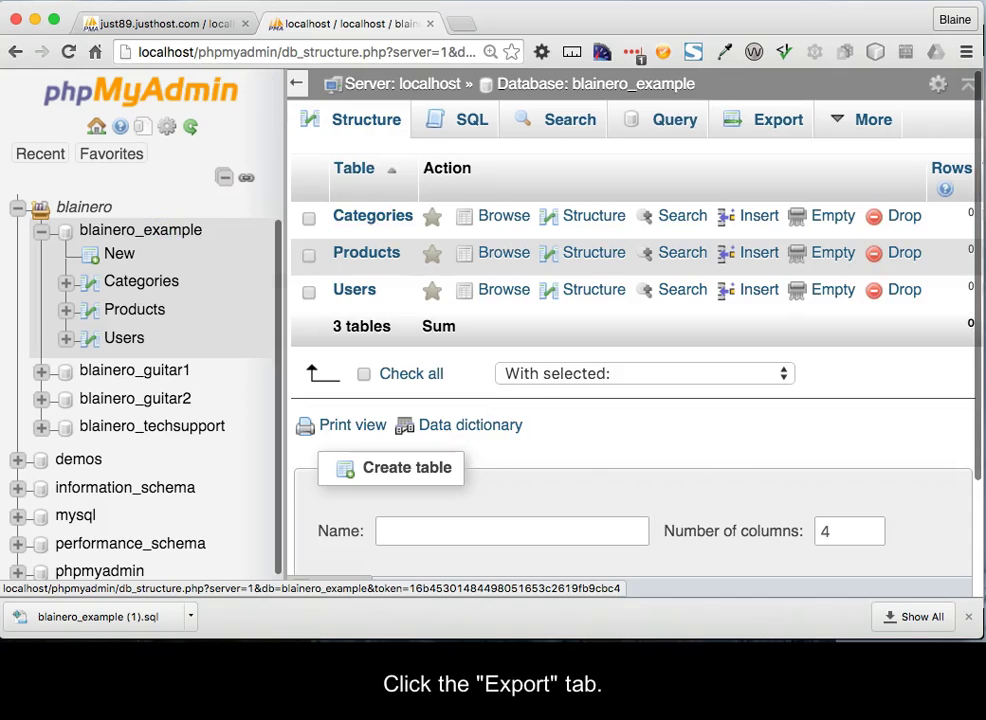
- Export the local blainero_example database with the Quick method in SQL format
click(767, 124)
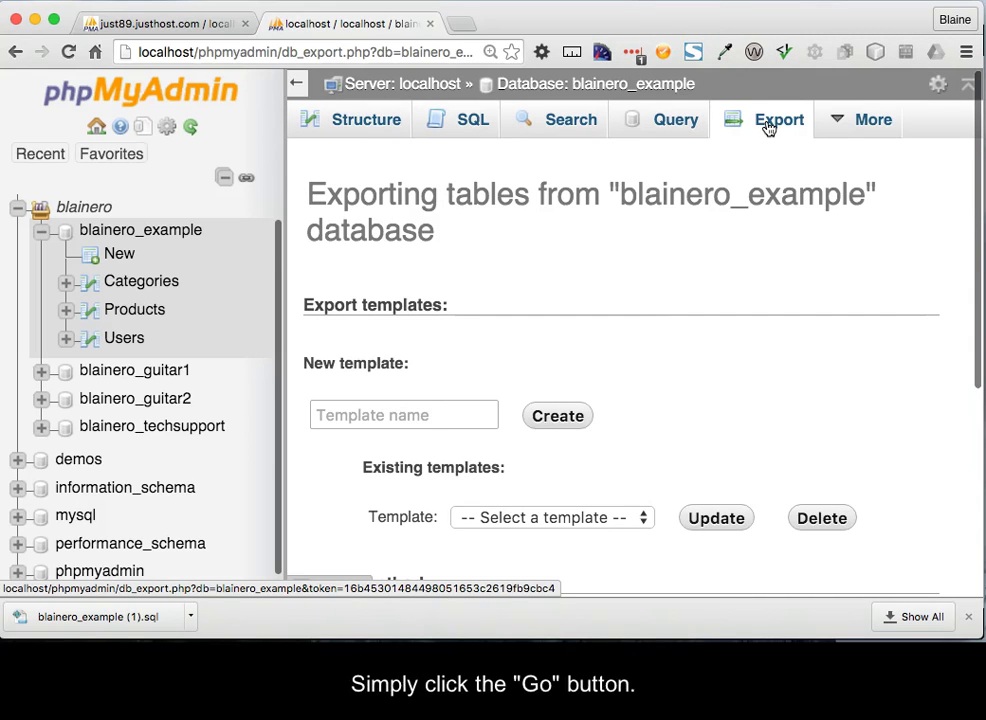
scroll(726, 308, down, 5)
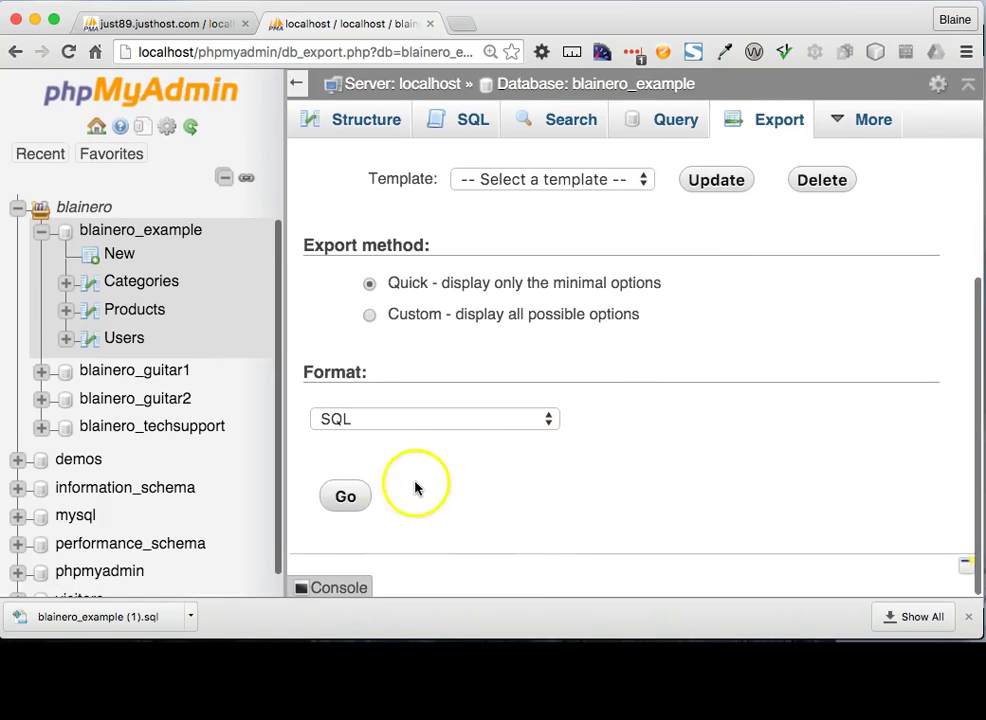
click(348, 497)
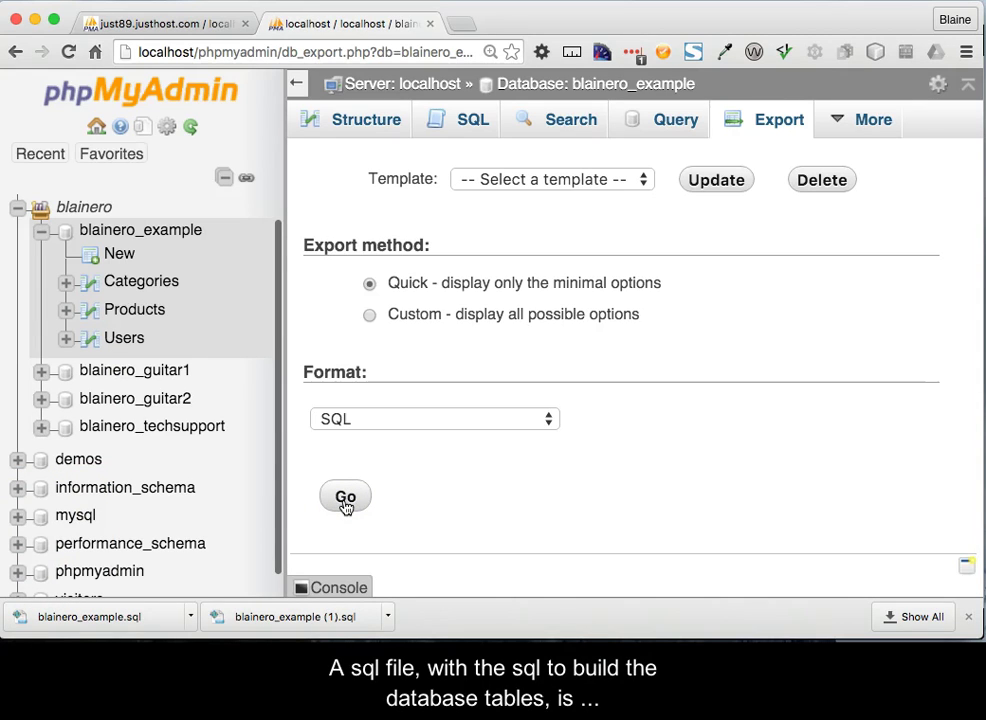
- Show the exported blainero_example.sql in its Downloads folder and open it in the text editor
click(190, 617)
click(252, 675)
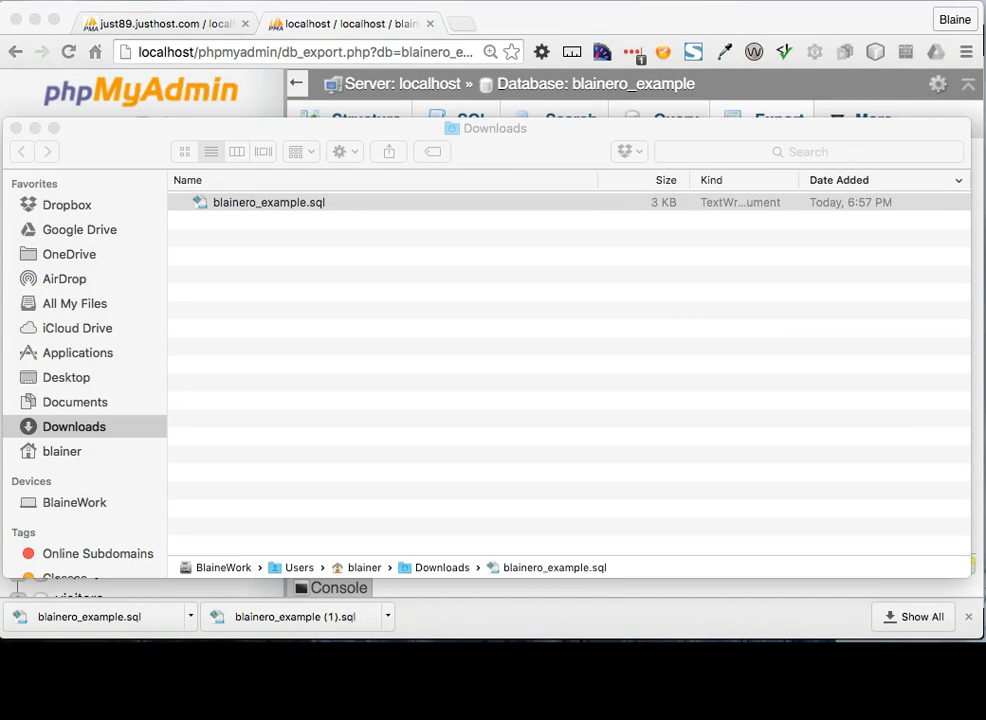
click(288, 205)
click(288, 205)
double_click(288, 205)
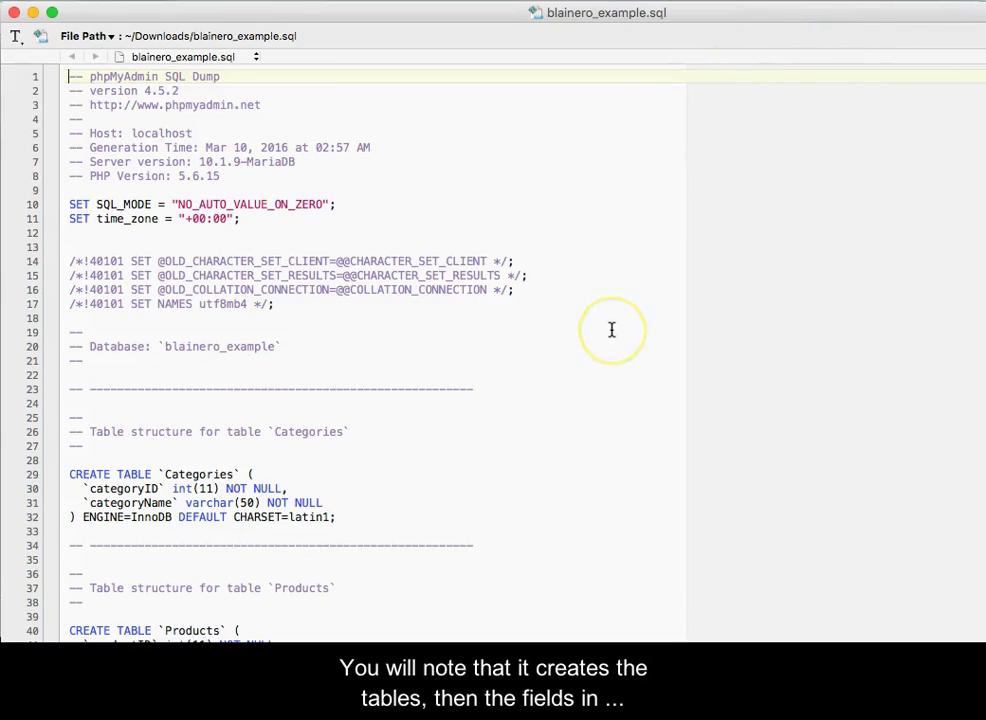
- Review the table creation, index and AUTO_INCREMENT statements in blainero_example.sql, and close the file
scroll(612, 330, down, 5)
scroll(612, 330, down, 6)
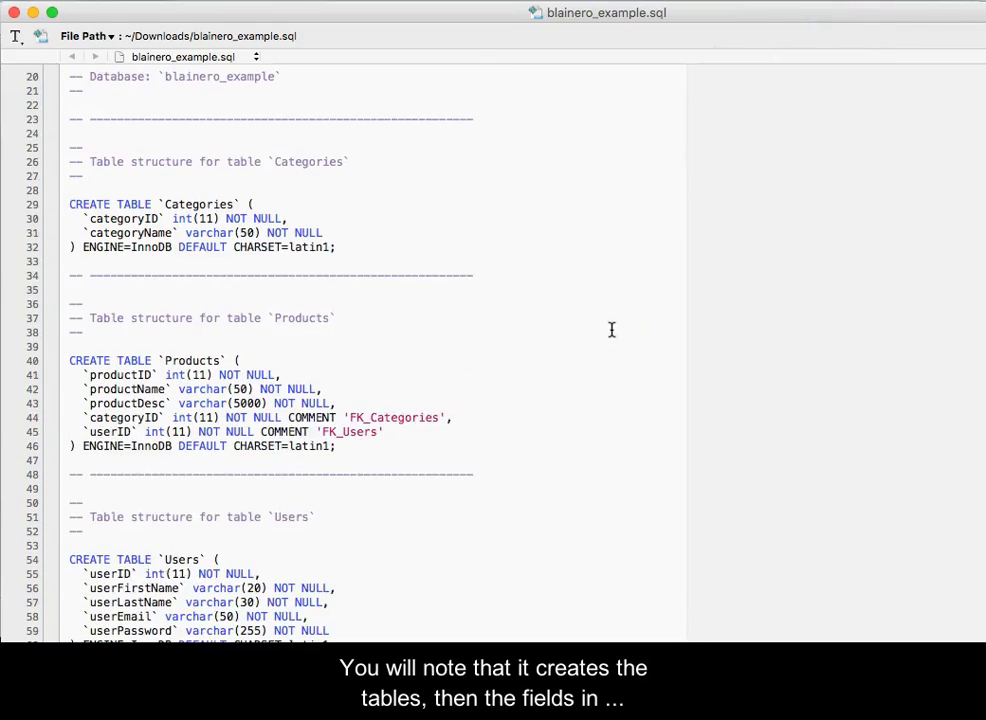
scroll(612, 330, down, 5)
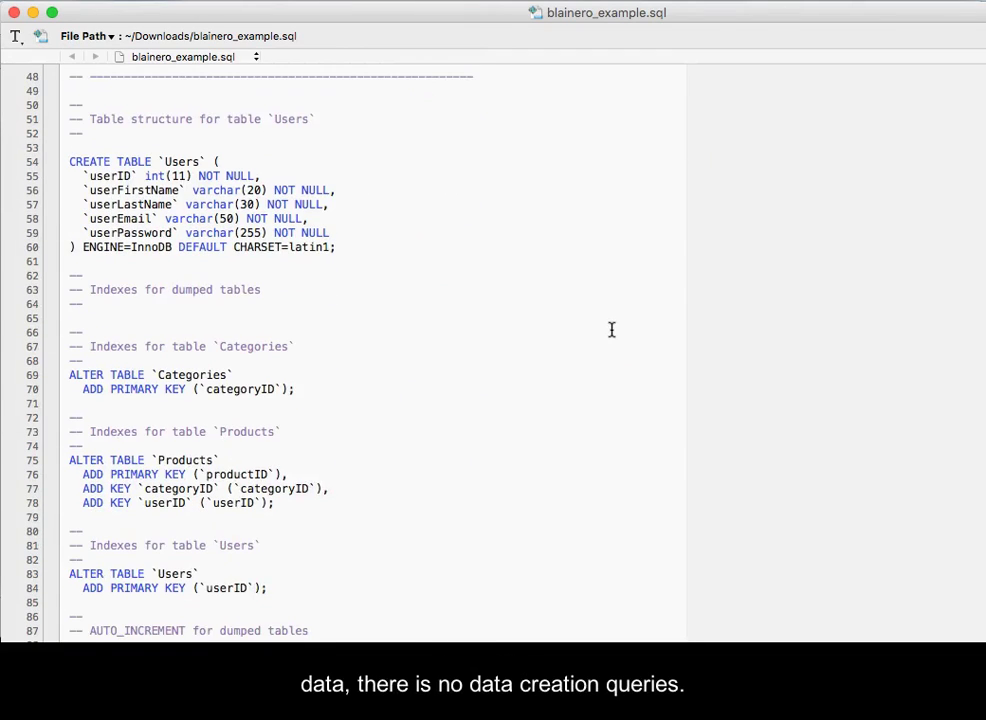
scroll(612, 330, down, 2)
scroll(612, 330, down, 3)
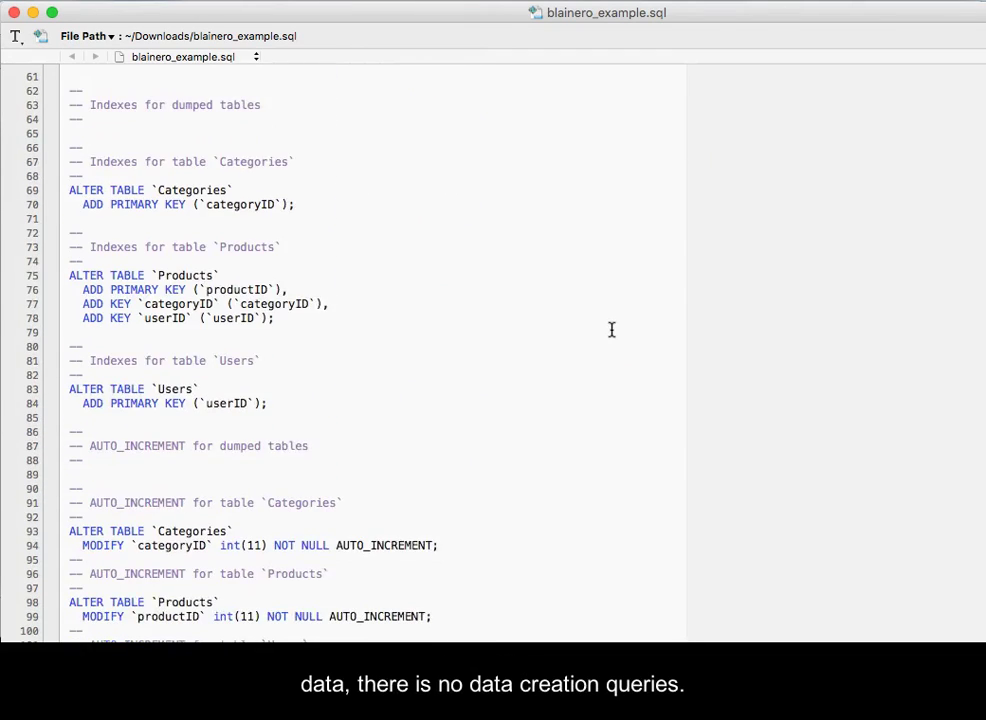
scroll(612, 330, down, 3)
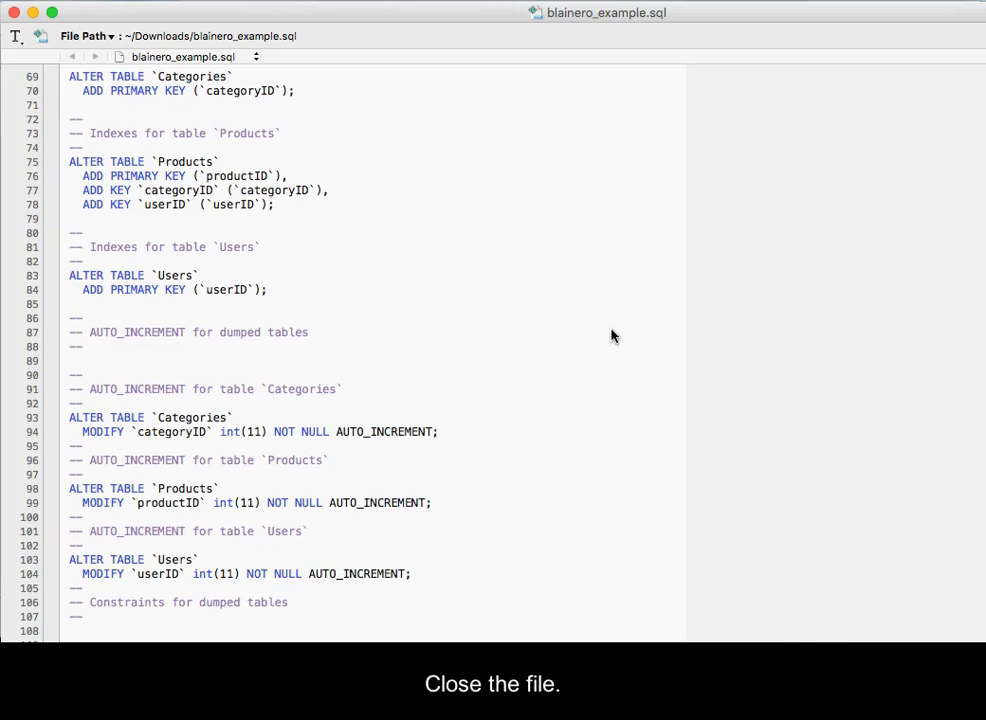
key(super+w)
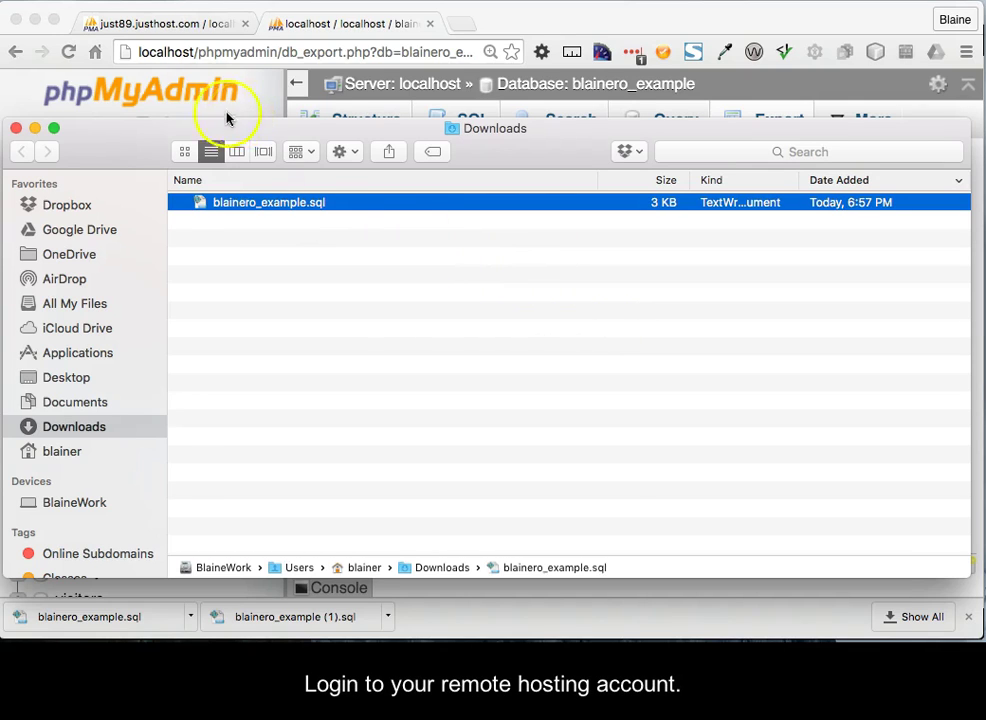
- Switch to the remote server's phpMyAdmin and open the import page for its blainero_example database
click(168, 24)
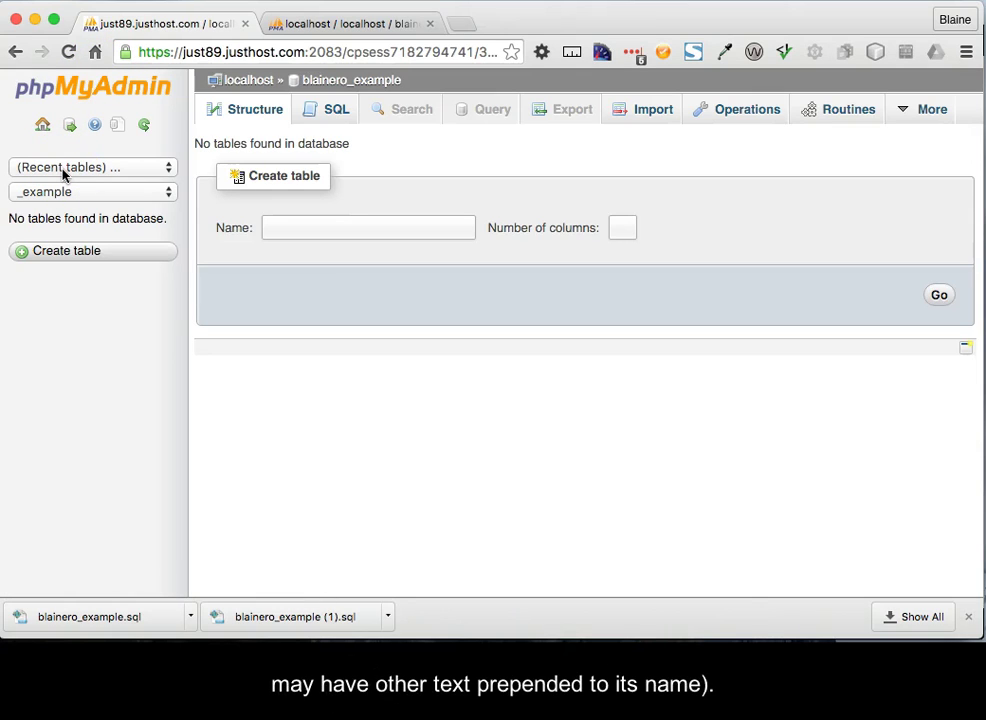
click(346, 82)
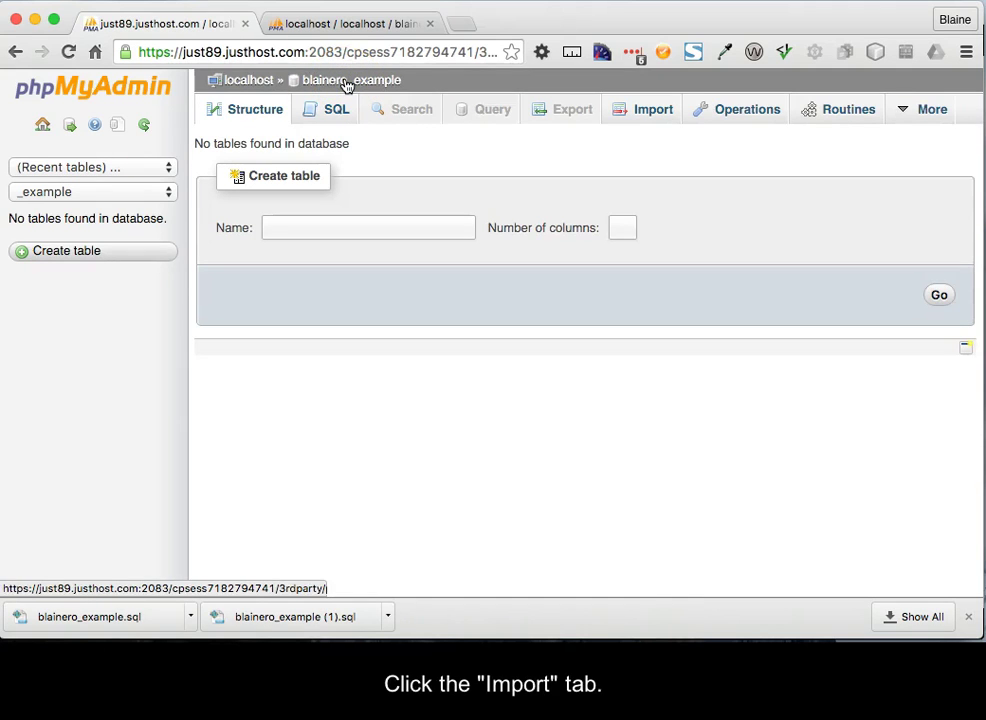
click(652, 117)
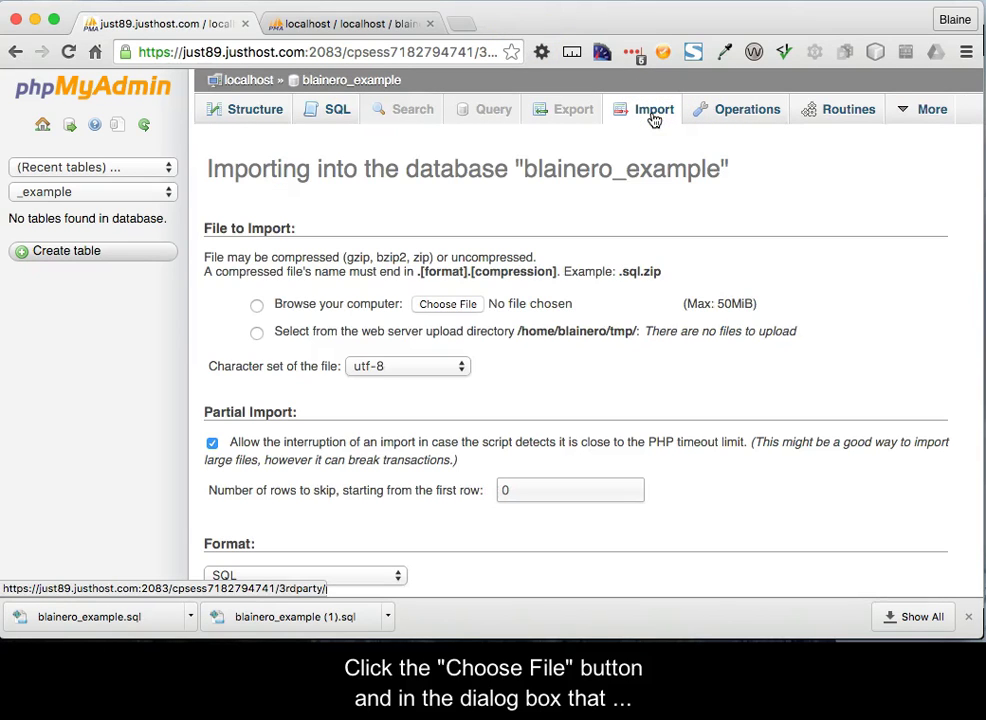
- Import blainero_example.sql from the Downloads folder into the remote database in SQL format
click(463, 308)
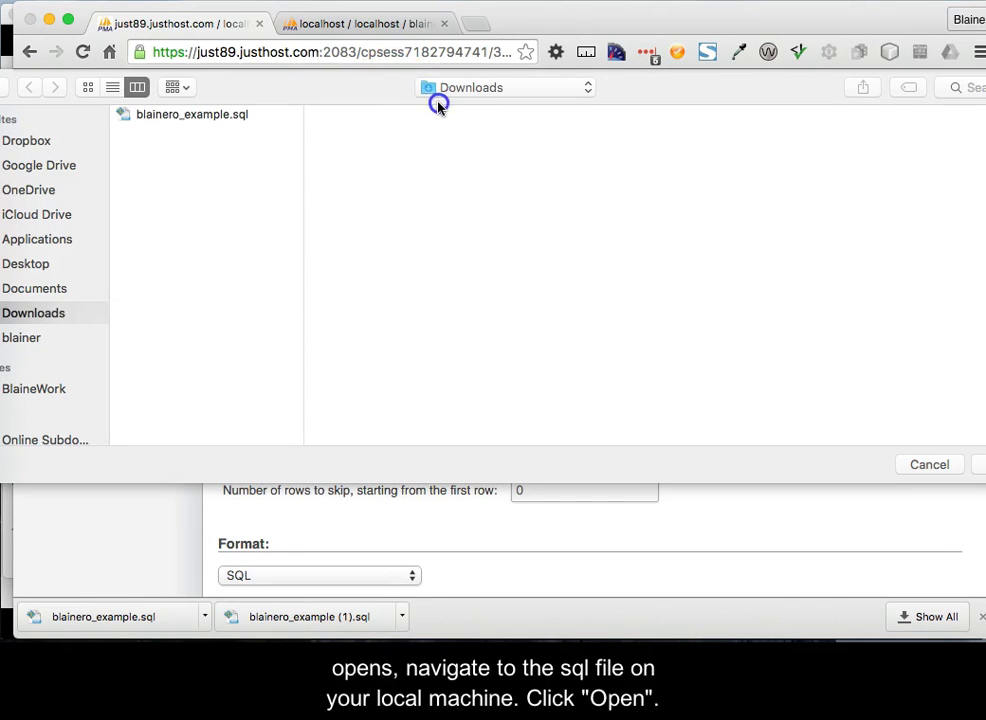
click(214, 117)
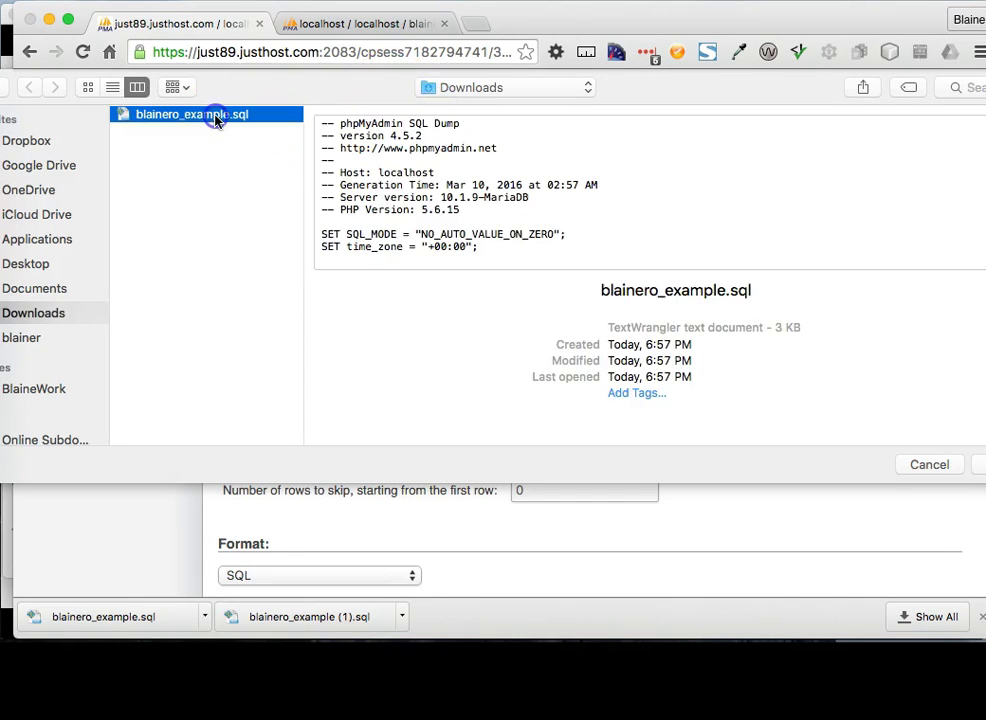
click(978, 465)
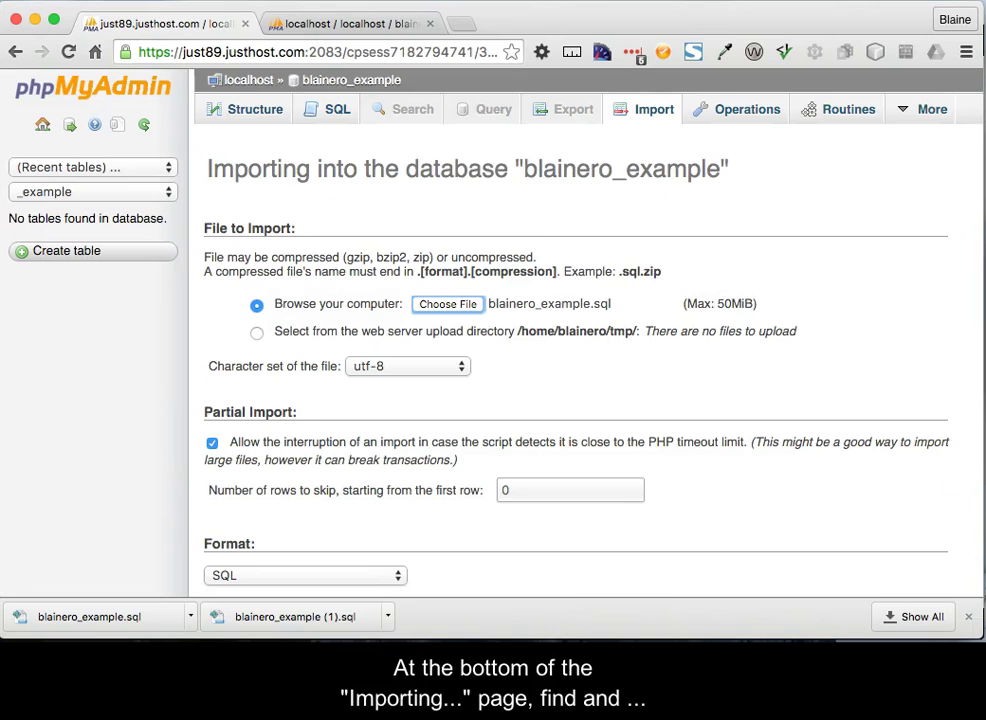
scroll(770, 428, down, 5)
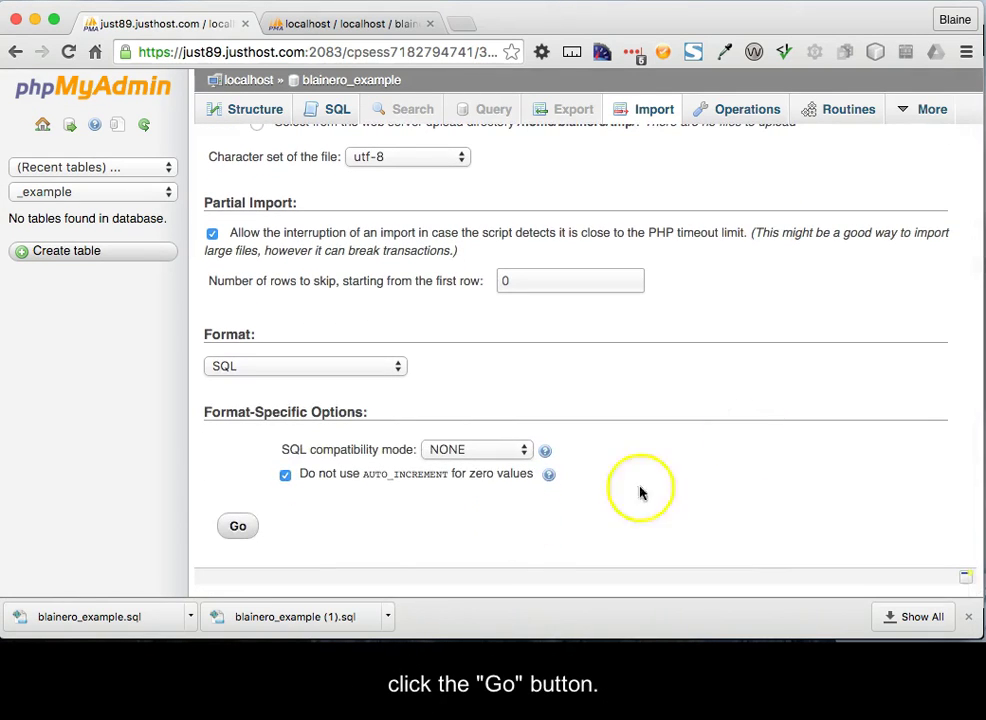
click(244, 526)
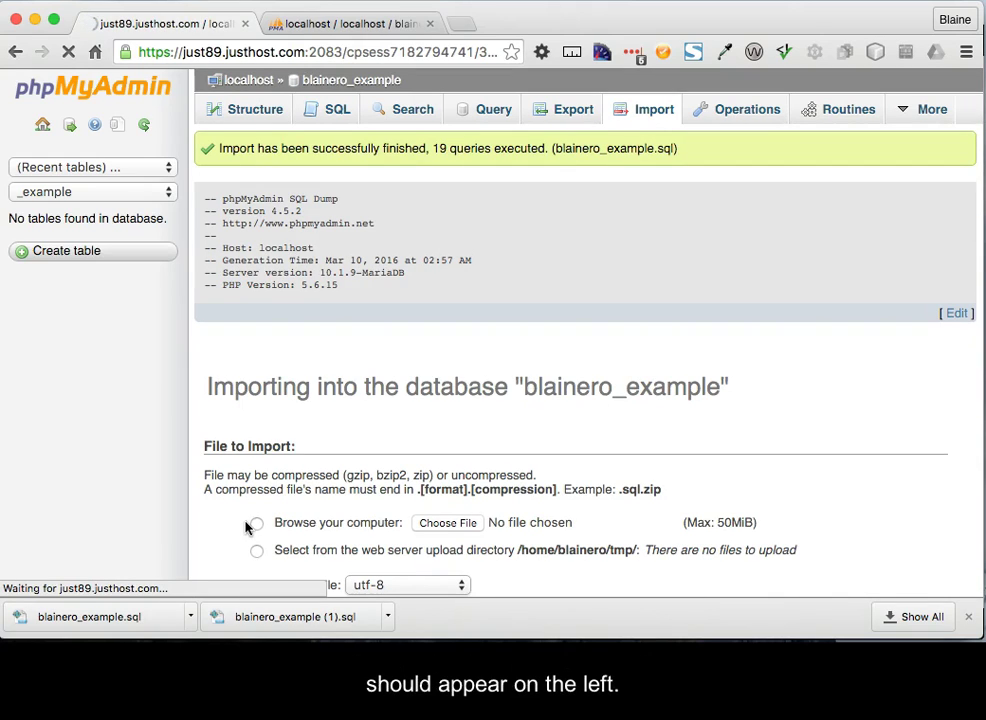
- Check the column structure of the imported Categories, Products and Users tables
click(56, 222)
click(56, 222)
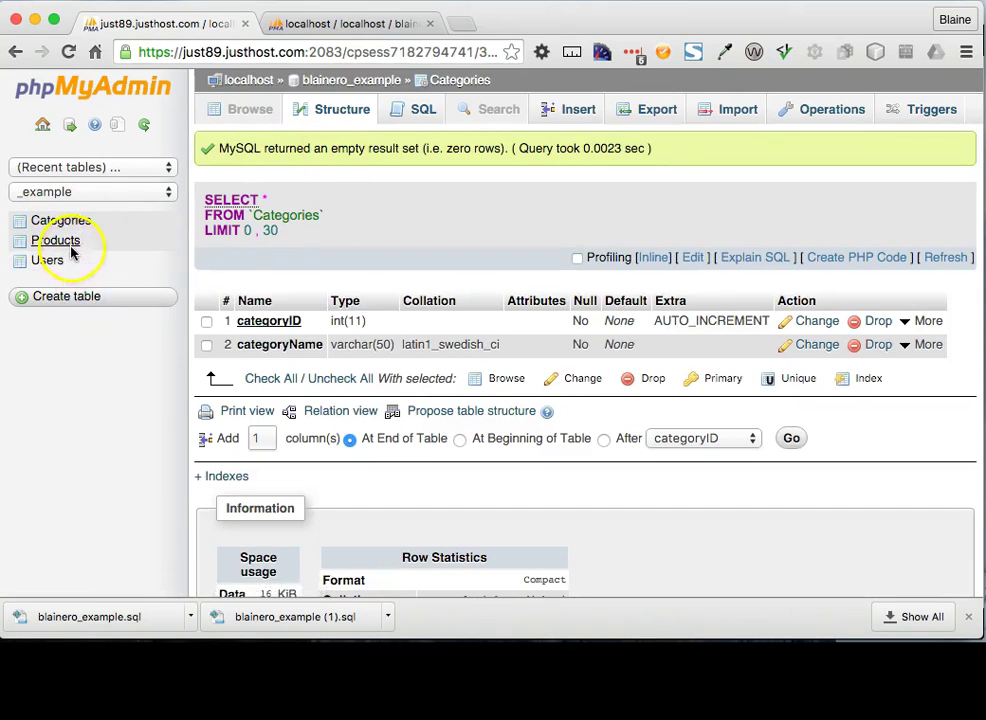
click(70, 246)
click(56, 266)
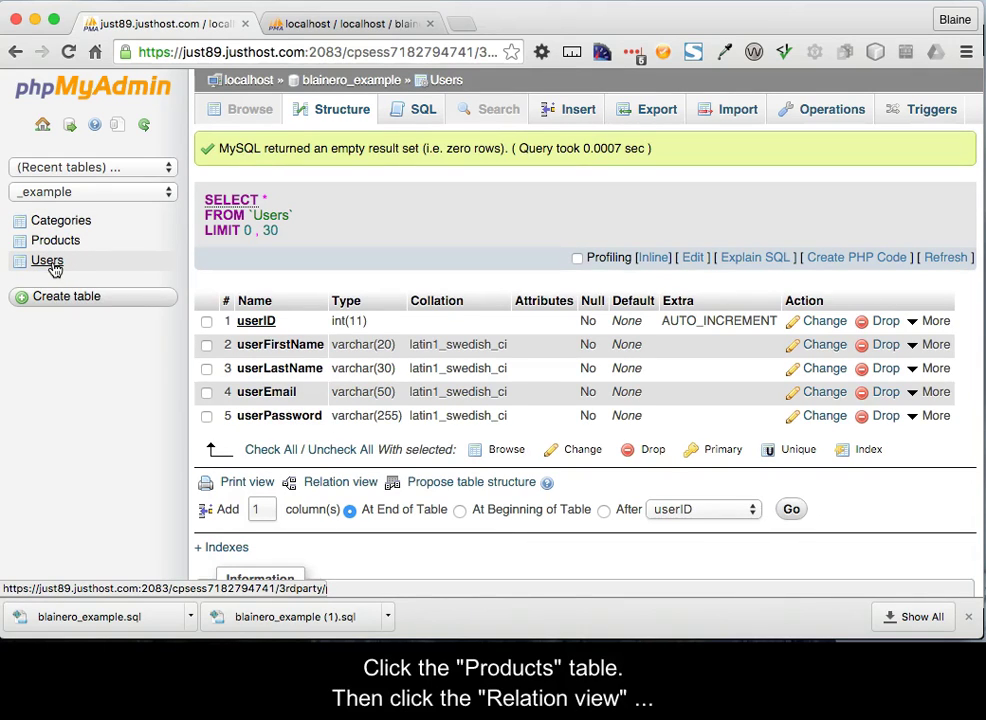
- Open the Products table's relation view to check its foreign key constraints
click(57, 243)
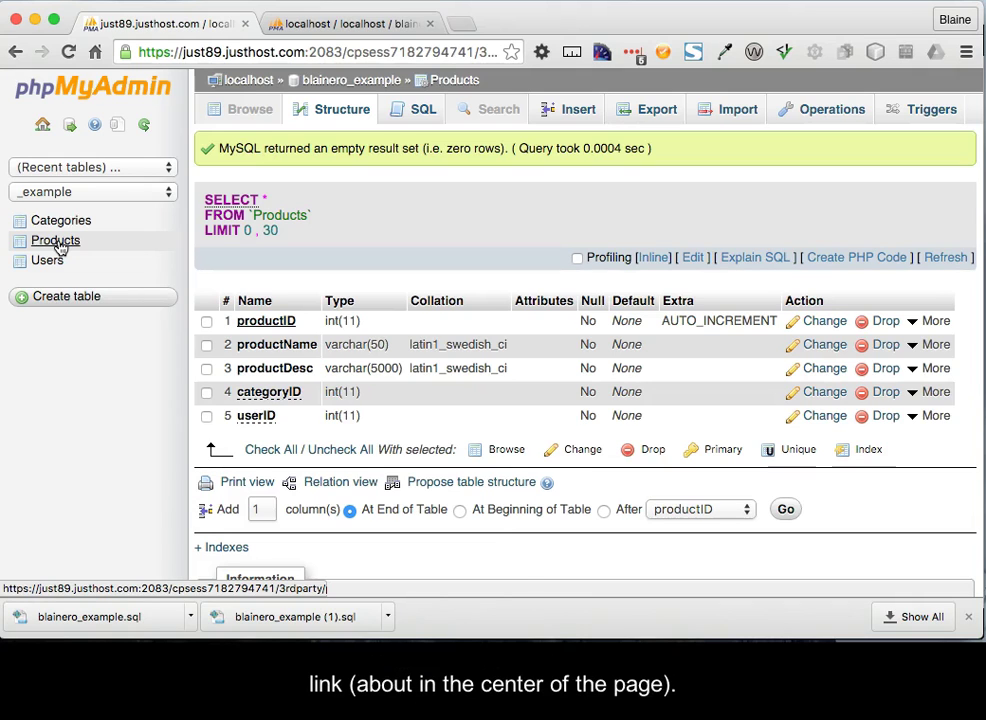
click(328, 490)
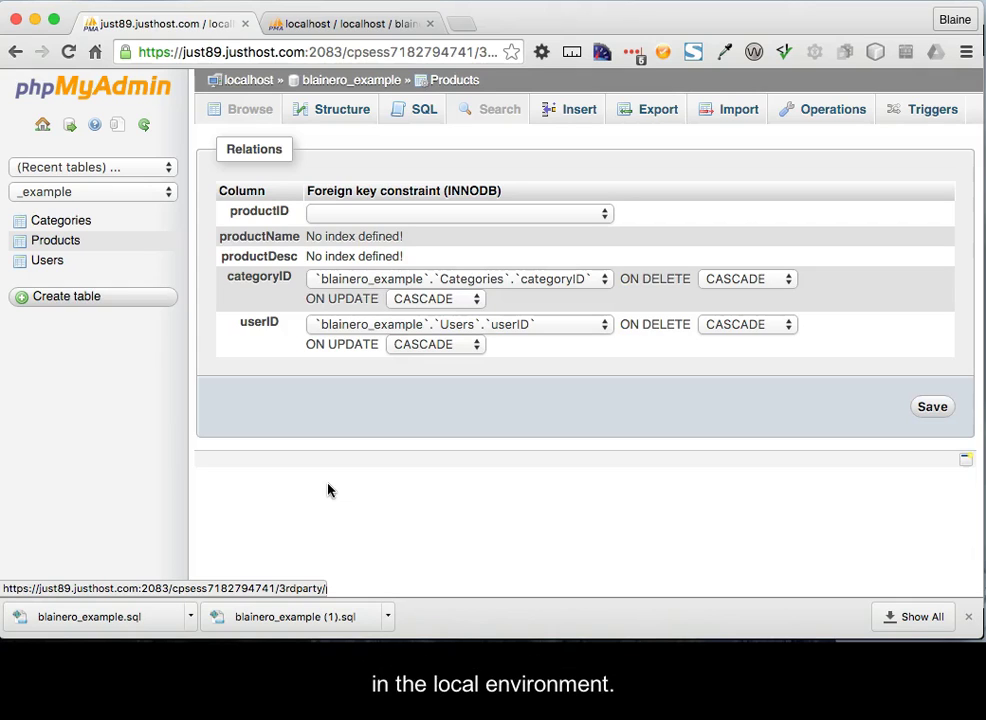
click(324, 484)
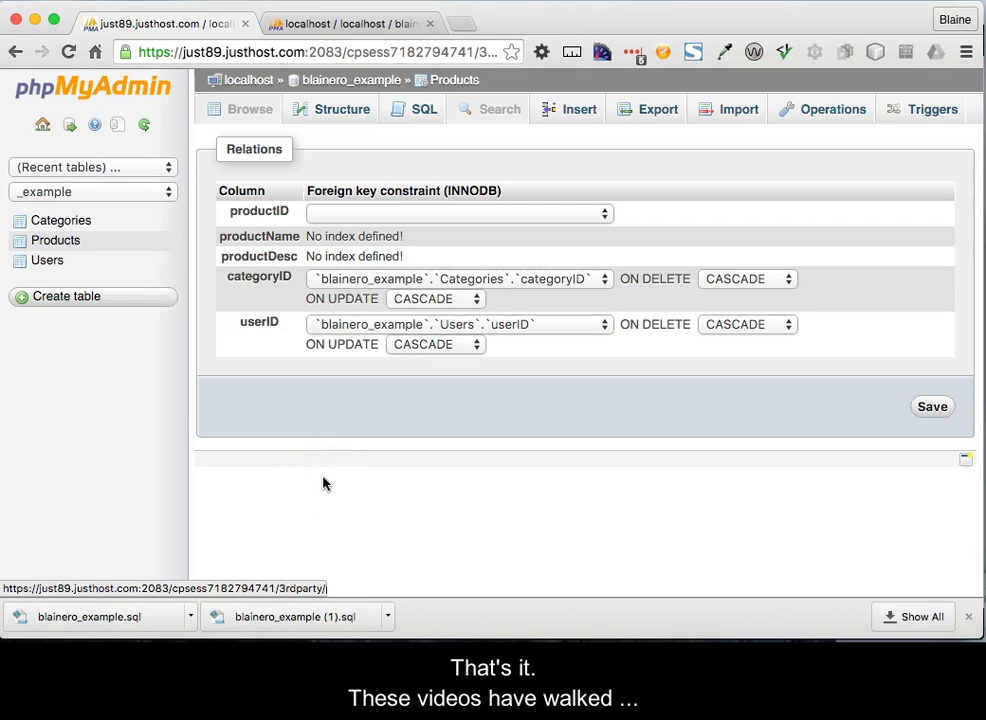
- Go back through the Products structure to the blainero_example table list and dismiss the browser's downloads bar
click(331, 110)
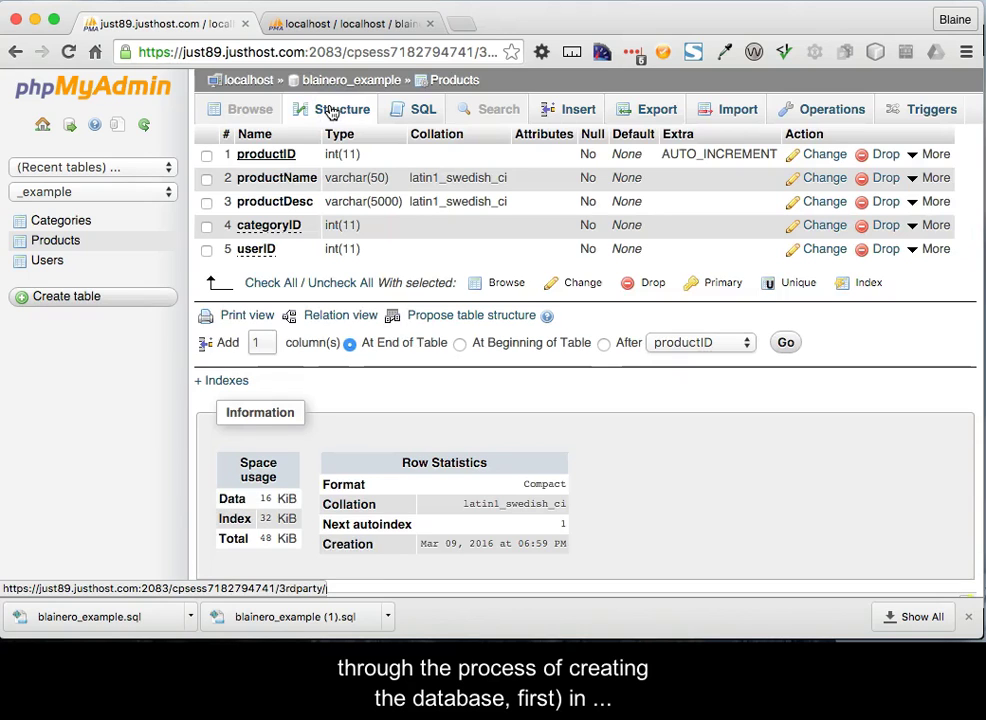
click(330, 84)
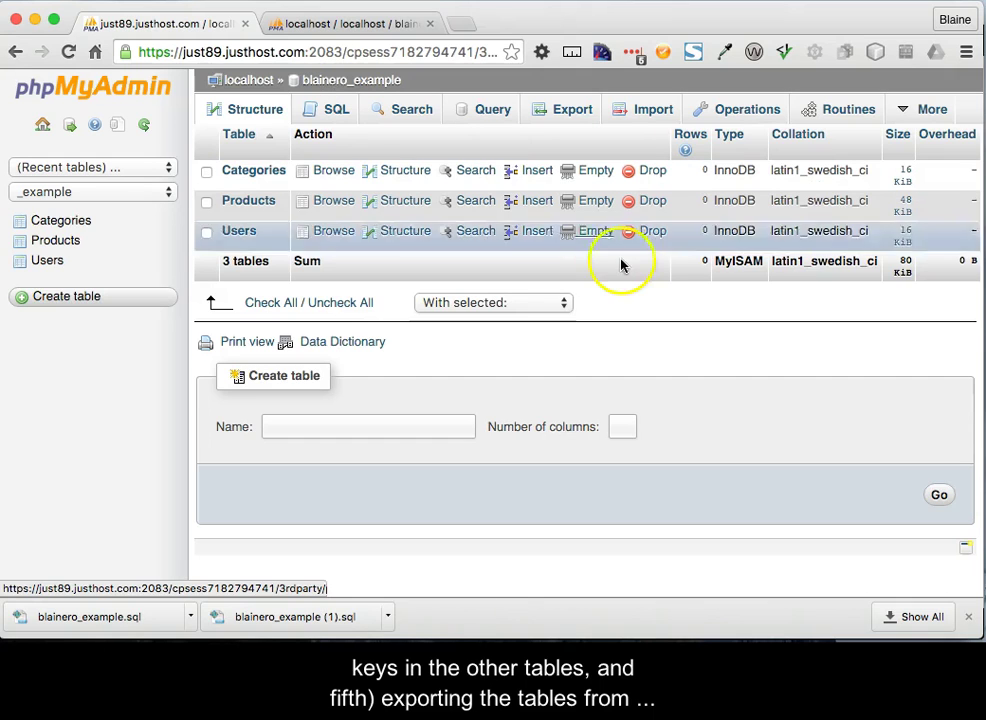
click(968, 620)
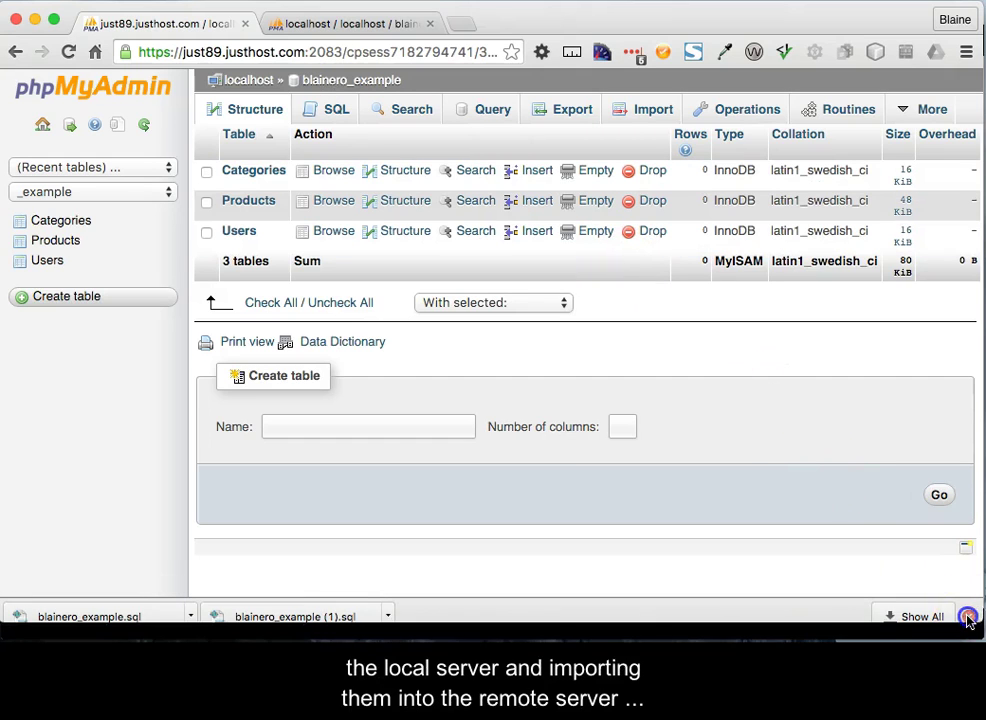